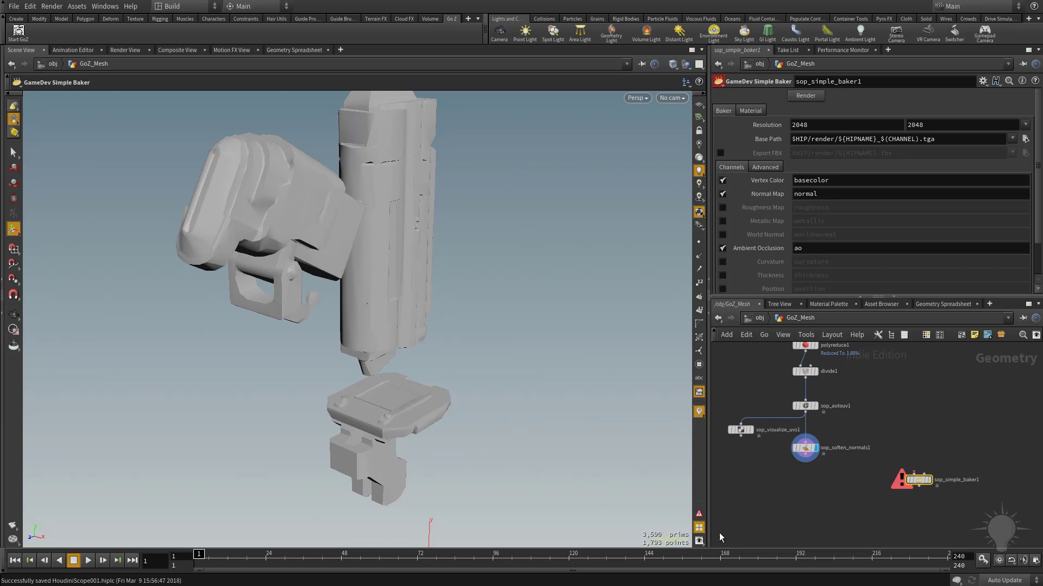
Step: Reposition the simple baker node below the soften normals node and wire sop_soften_normals1 into its first input
left_click_drag(921, 485, 906, 510)
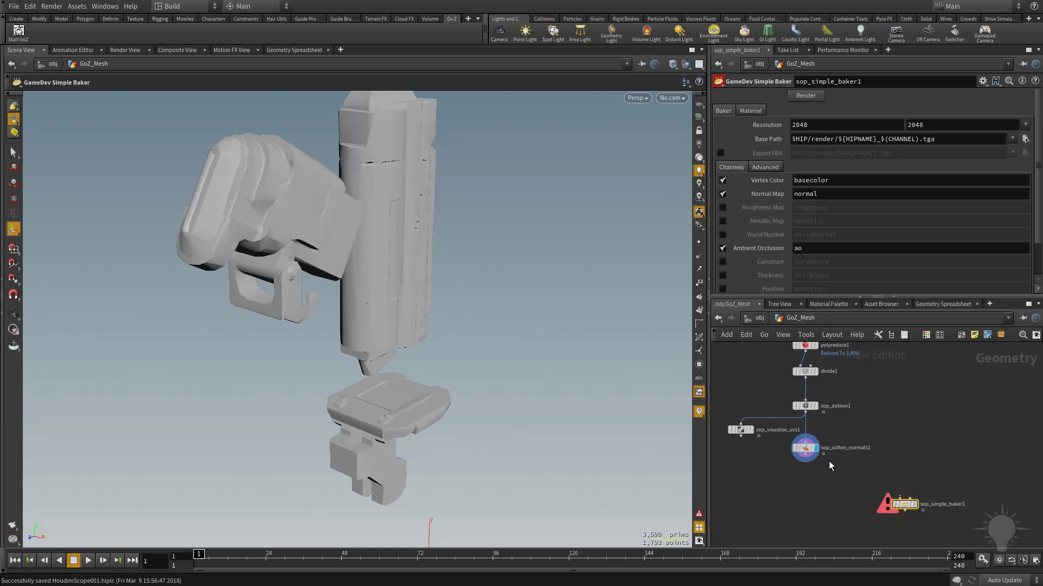
left_click(806, 457)
left_click(896, 498)
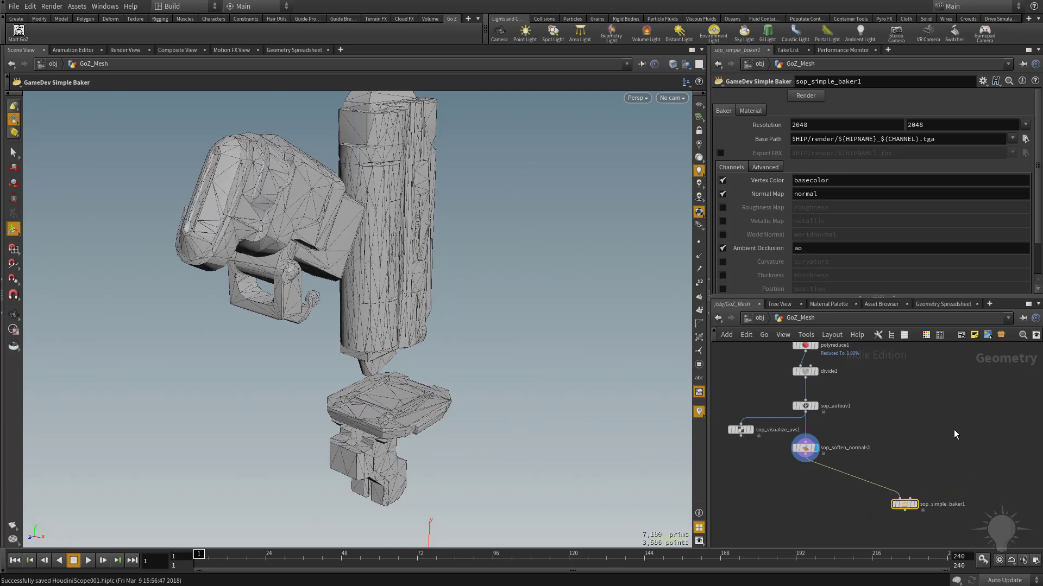
Step: Wire the normal1 node into the simple baker's second input and make the baker the displayed node
scroll(761, 456, "down", 2)
left_click(876, 366)
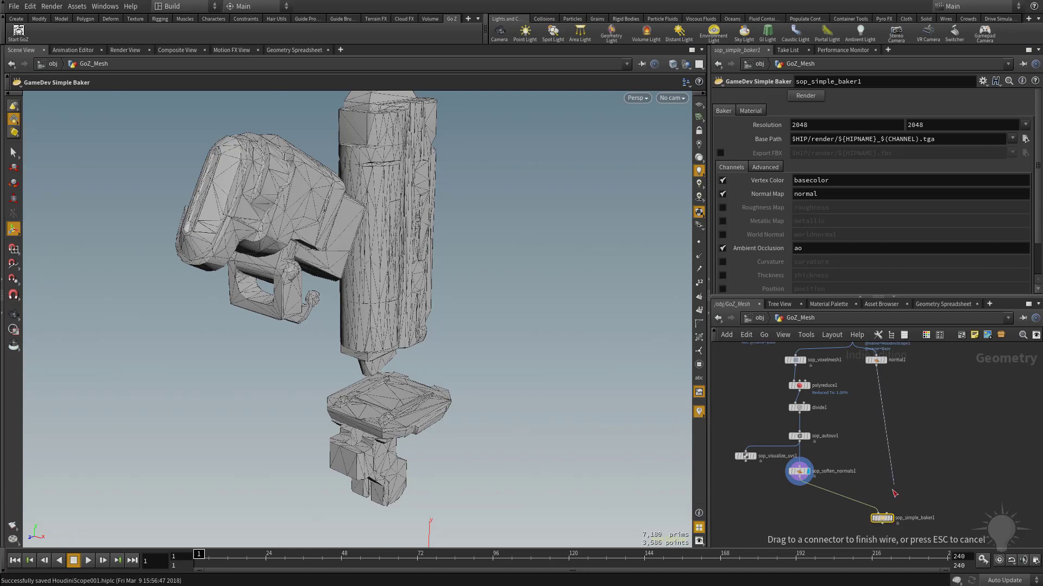
left_click(886, 514)
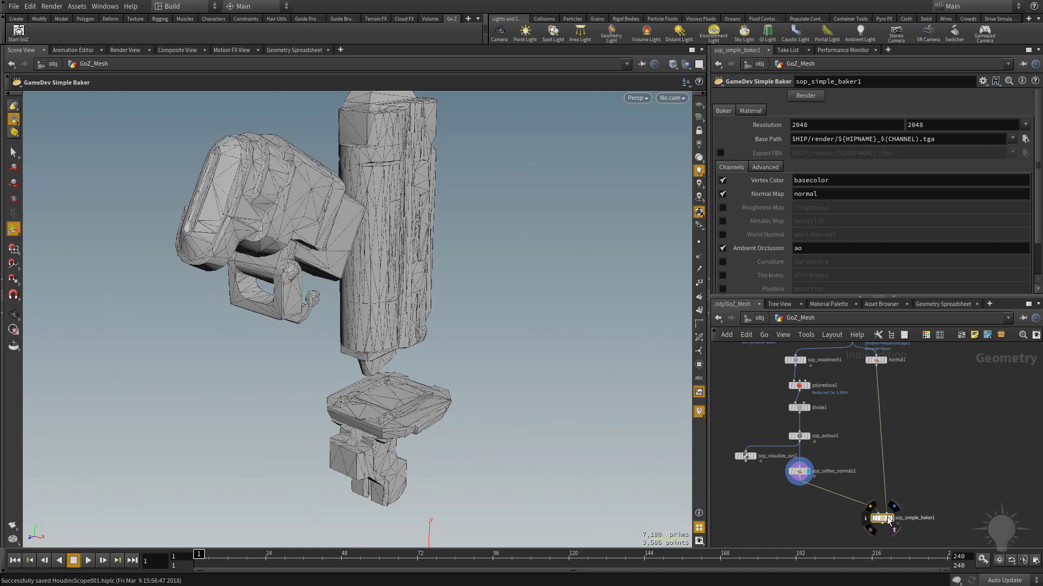
left_click_drag(886, 517, 875, 517)
left_click(881, 518)
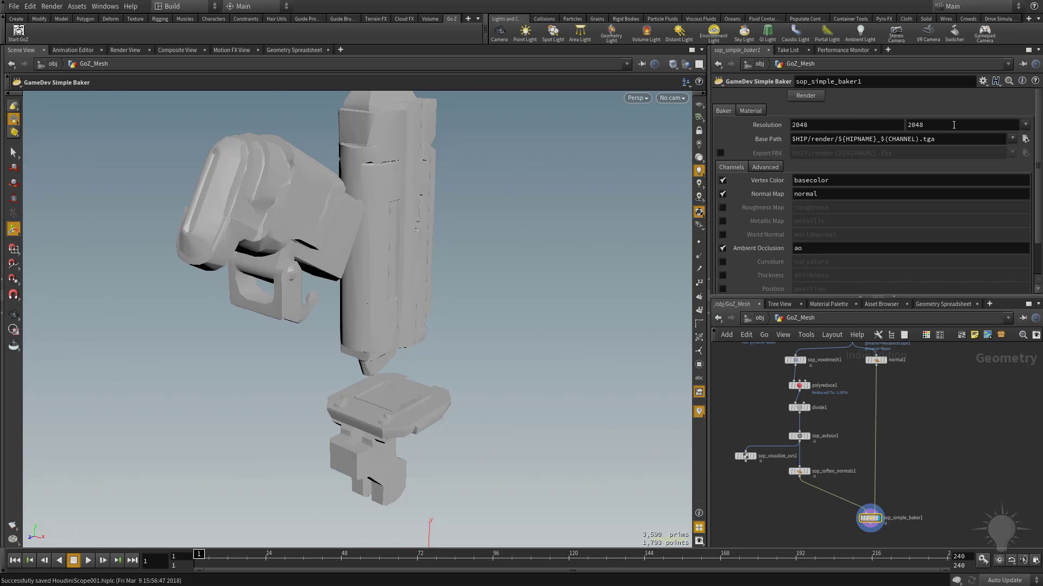
Step: Examine the baker's resolution presets and the base path with its channel token and file extension
left_click_drag(954, 125, 907, 126)
left_click(946, 109)
left_click(1025, 125)
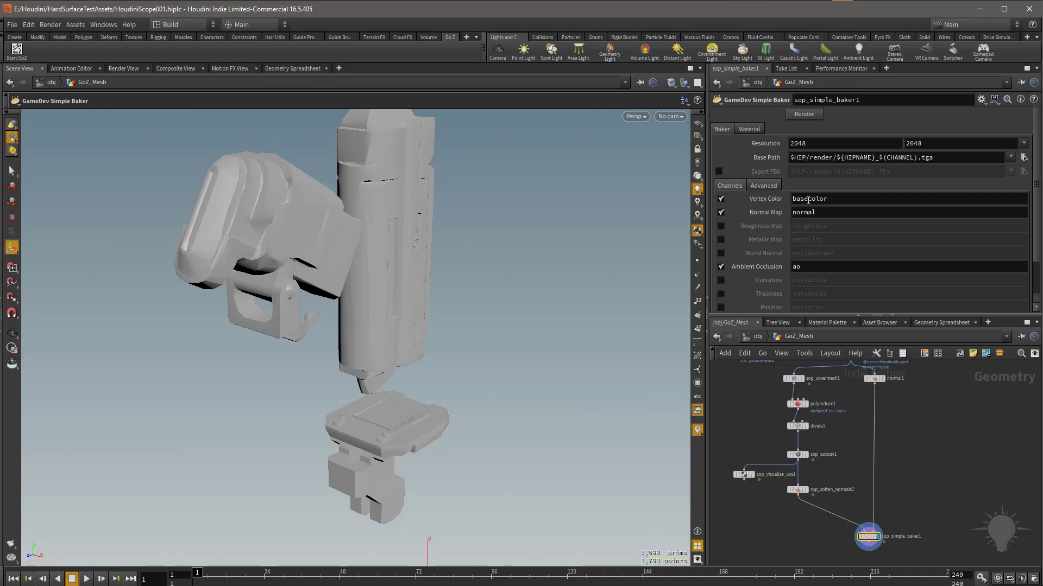
scroll(816, 249, "down", 1)
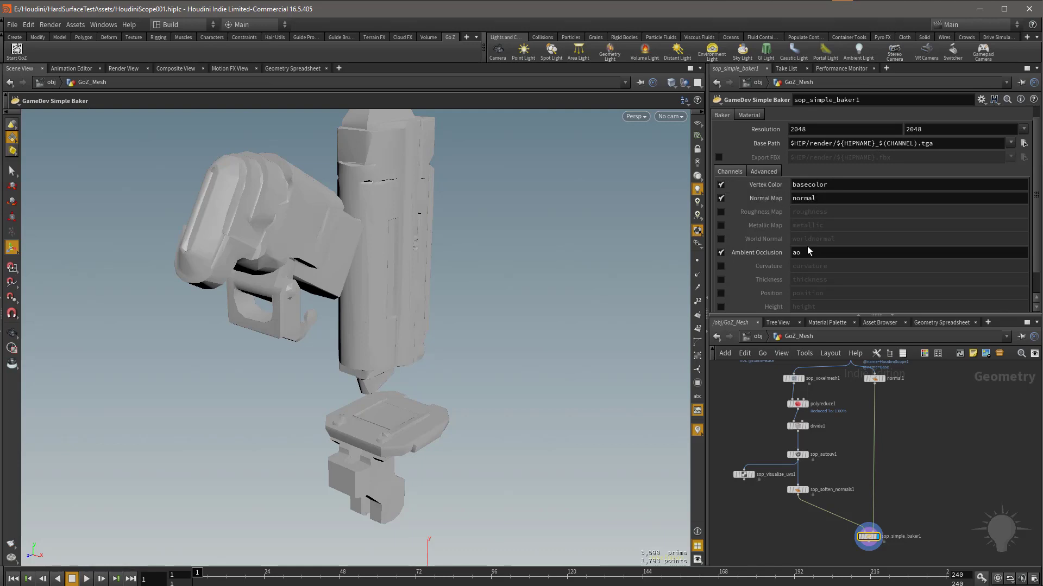
left_click_drag(951, 144, 754, 145)
left_click(942, 145)
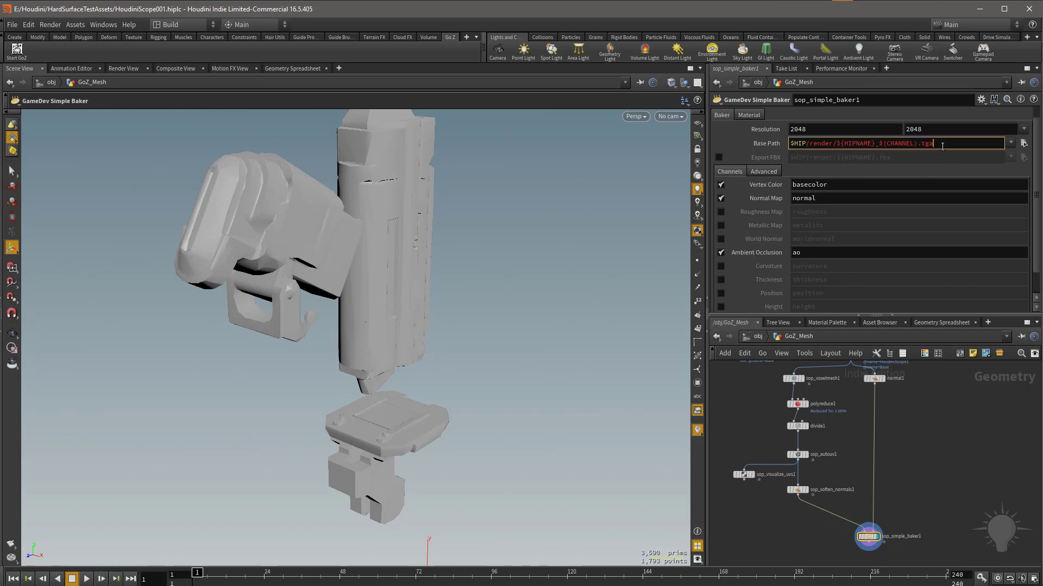
left_click_drag(920, 144, 959, 143)
left_click(1024, 143)
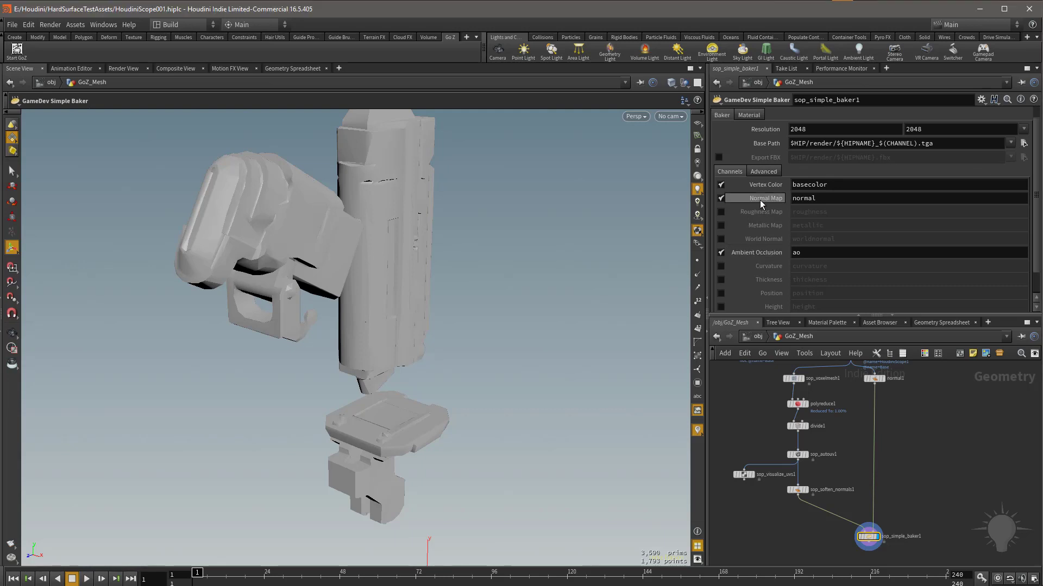
Step: Review the baker's channel list and its advanced options for tangent space, cage mesh, padding, samples and ray distance
scroll(768, 191, "down", 1)
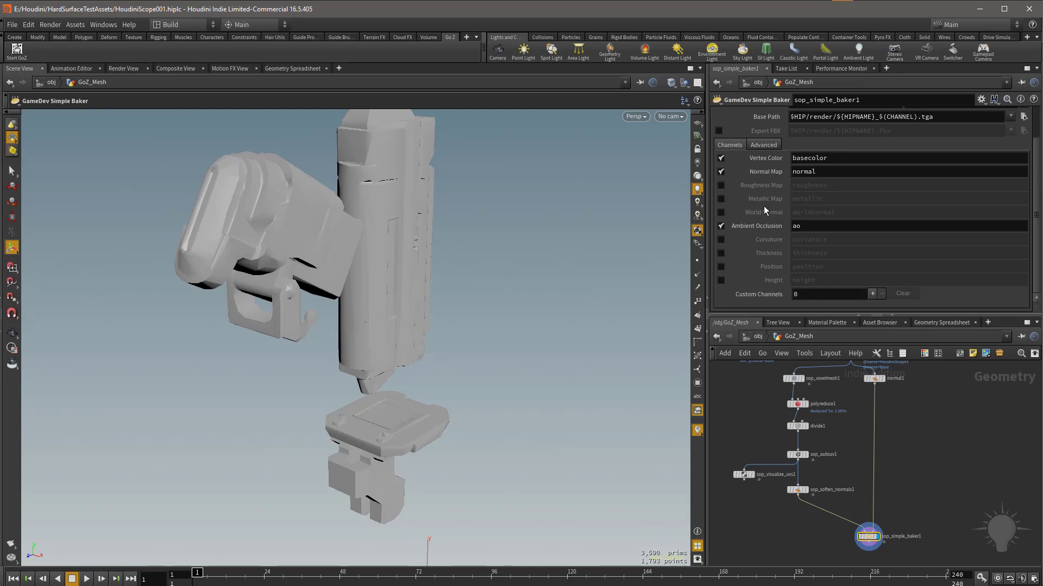
left_click(818, 158)
double_click(818, 158)
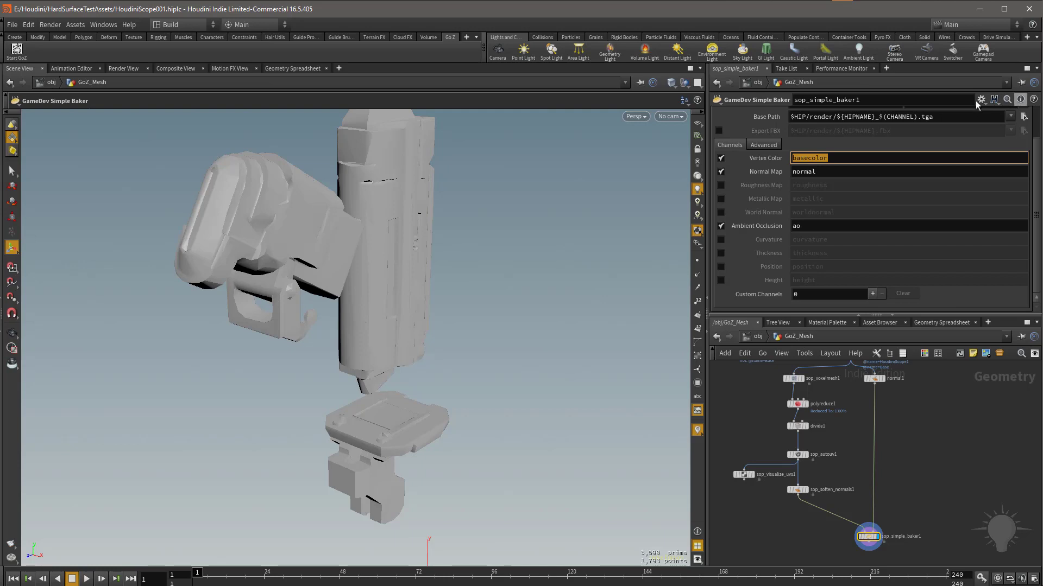
left_click(767, 146)
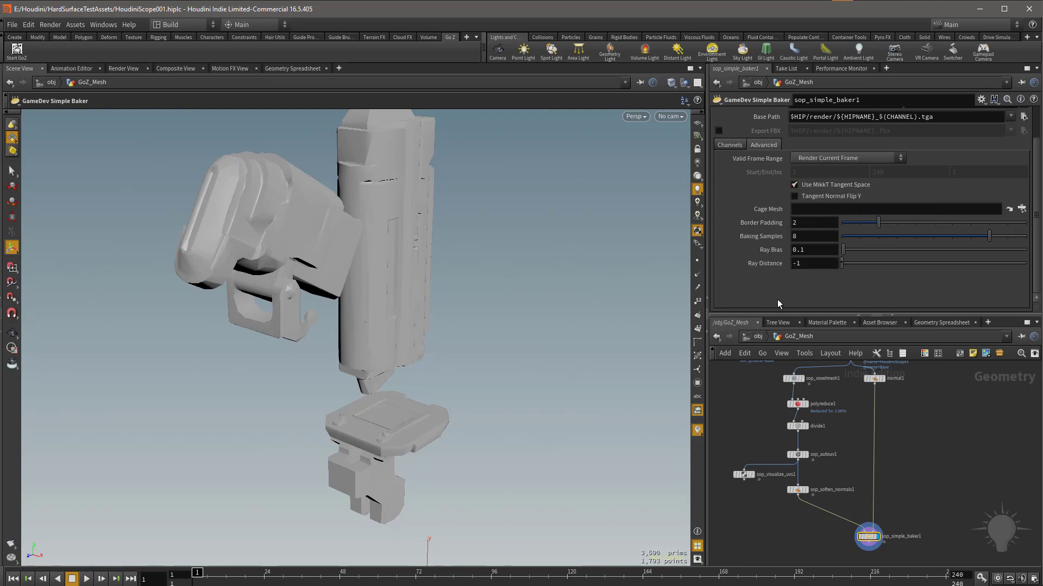
left_click(814, 198)
left_click(821, 199)
scroll(826, 159, "up", 2)
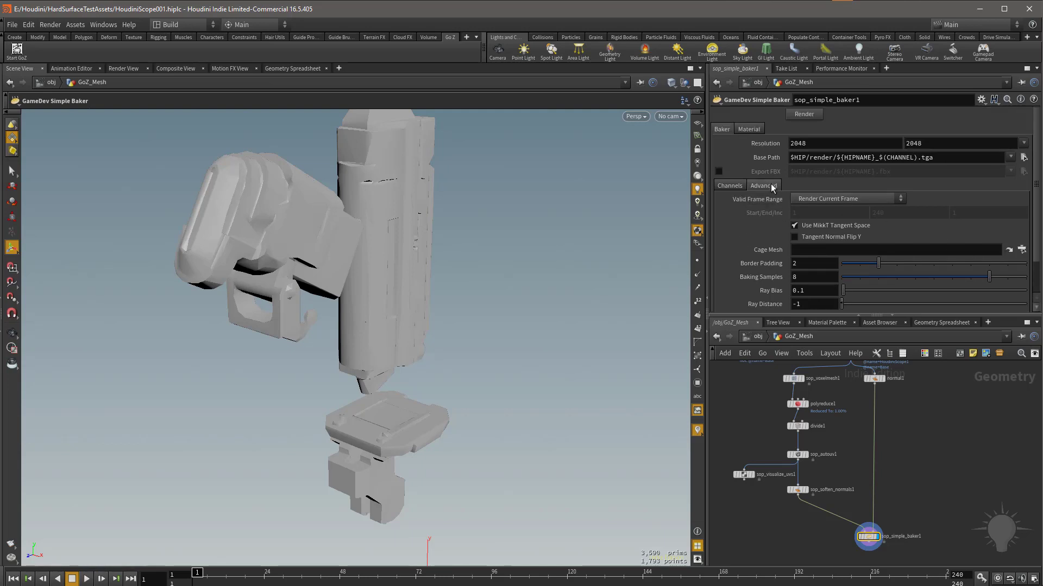
Step: Bake the enabled texture maps from the simple baker and inspect the result on the low-poly model
left_click(804, 115)
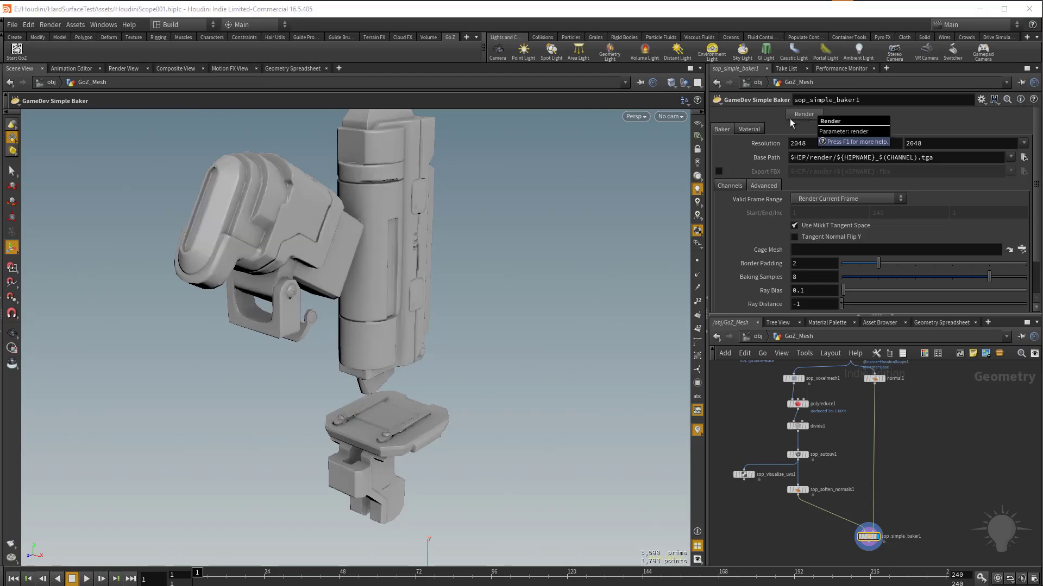
key("space")
left_click_drag(542, 271, 179, 241)
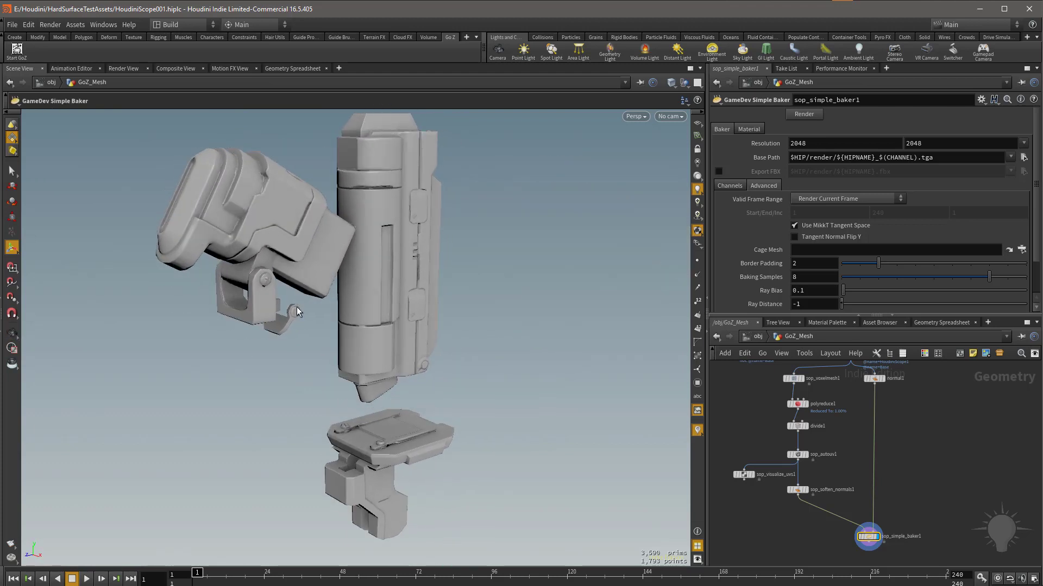
left_click(748, 130)
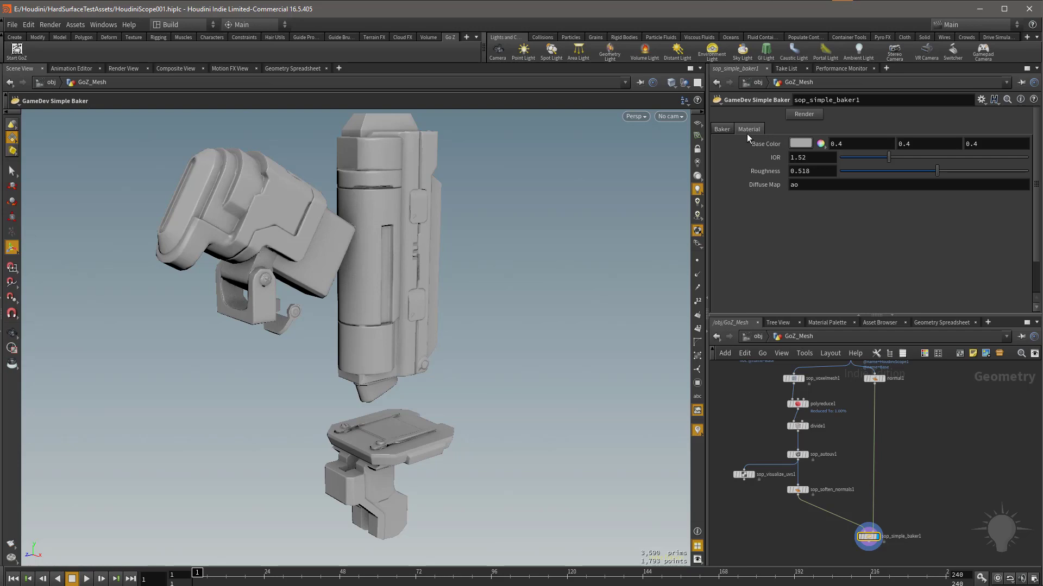
left_click(722, 128)
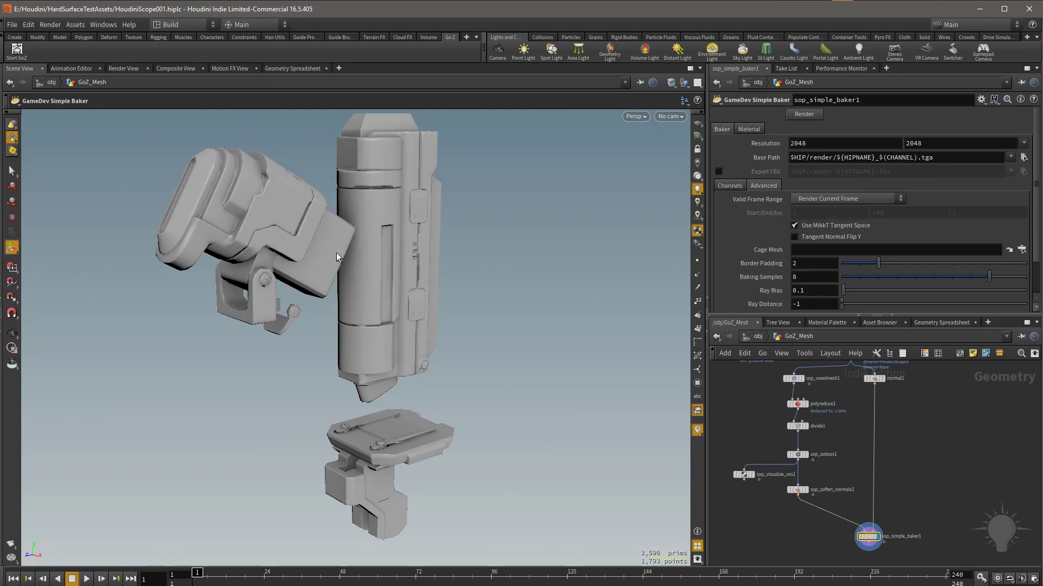
key("Escape")
left_click_drag(425, 285, 510, 272)
Step: Set the preview material's roughness to 0.497, keeping its base color
left_click(748, 129)
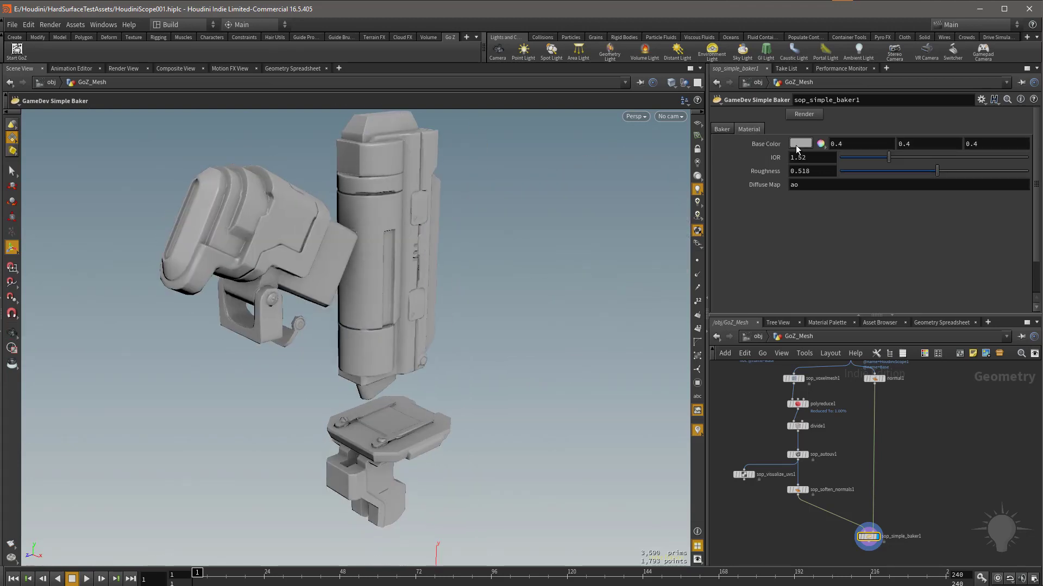
left_click(798, 143)
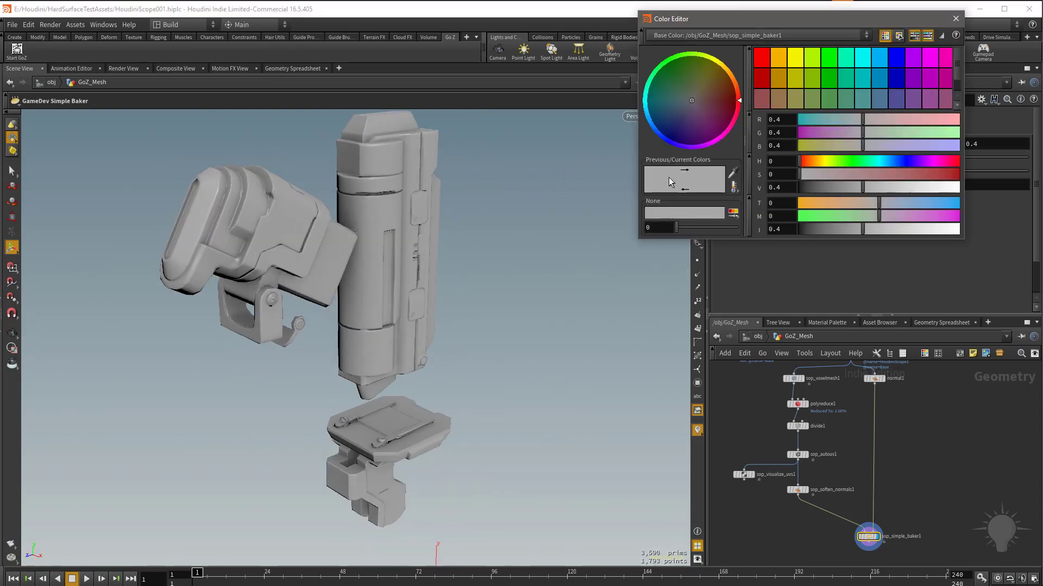
left_click(955, 19)
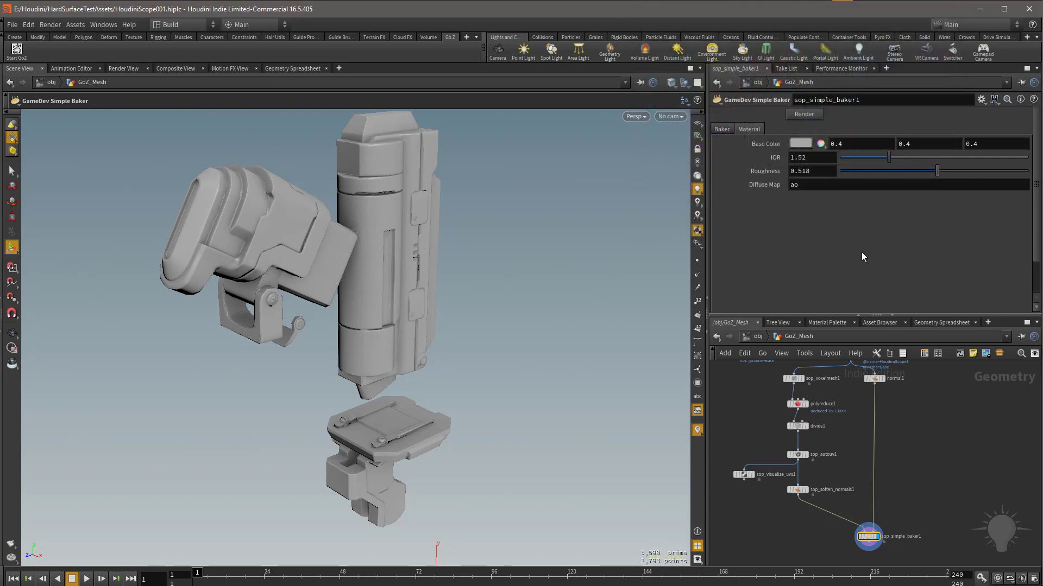
mouse_move(930, 176)
left_mouse_down()
mouse_move(845, 175)
mouse_move(982, 174)
mouse_move(931, 175)
left_mouse_up()
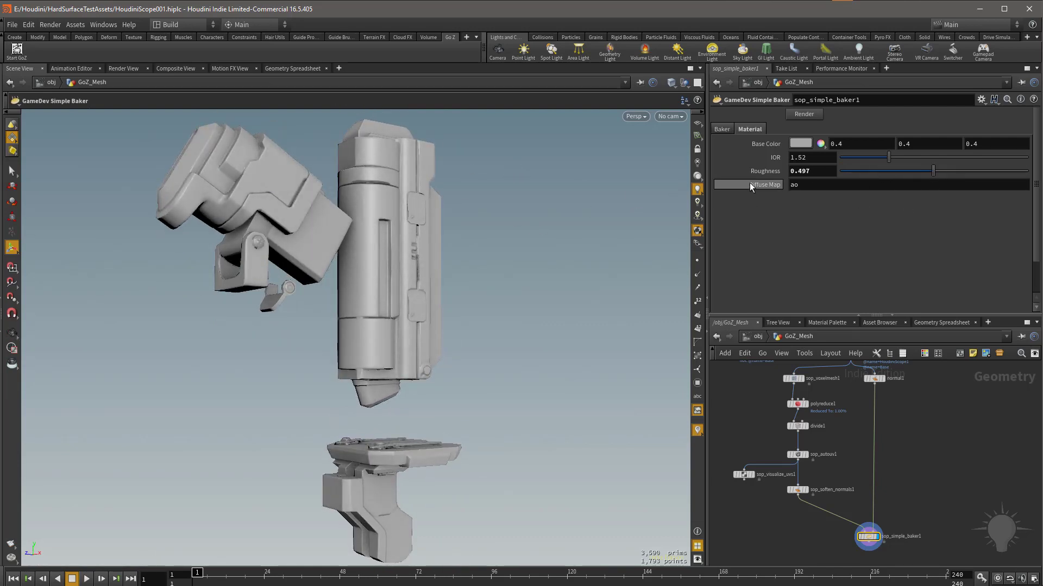
Step: Copy the vertex color channel name basecolor into the preview material's Diffuse Map and inspect the model
left_click_drag(805, 184, 777, 191)
left_click(722, 129)
left_click_drag(828, 199, 766, 203)
key("ctrl+c")
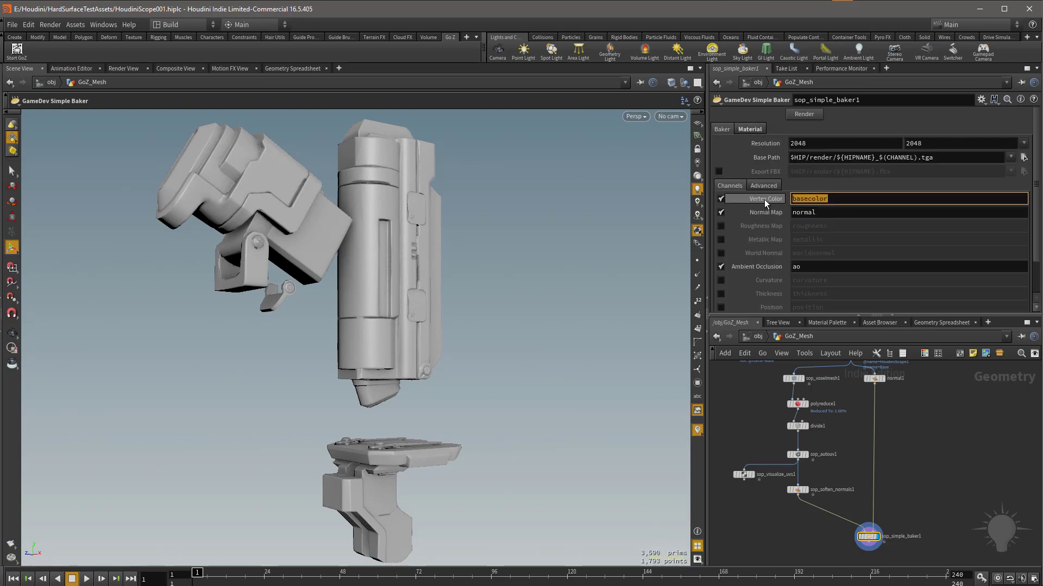
left_click(750, 129)
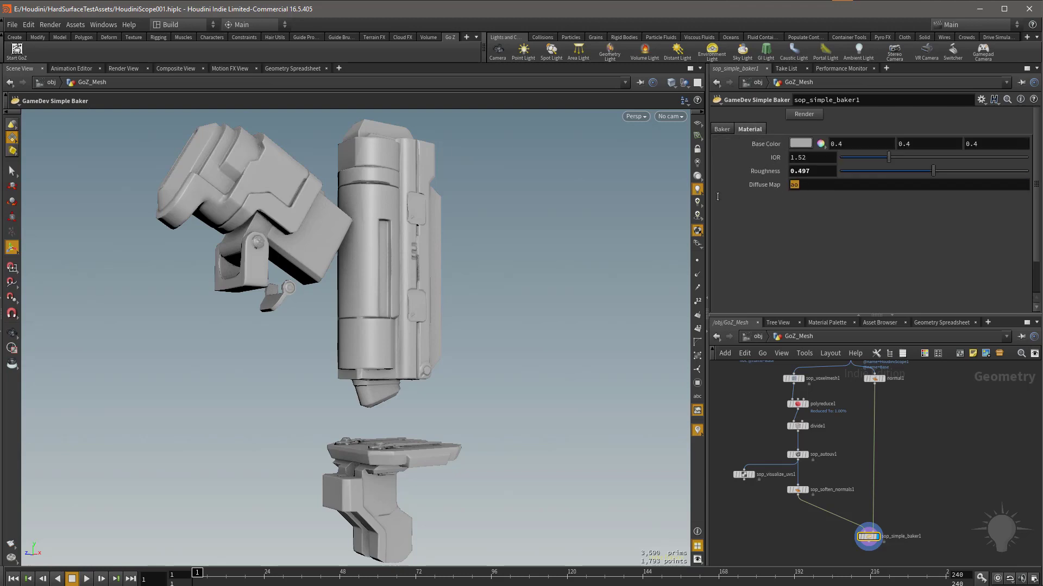
key("ctrl+v")
key("Return")
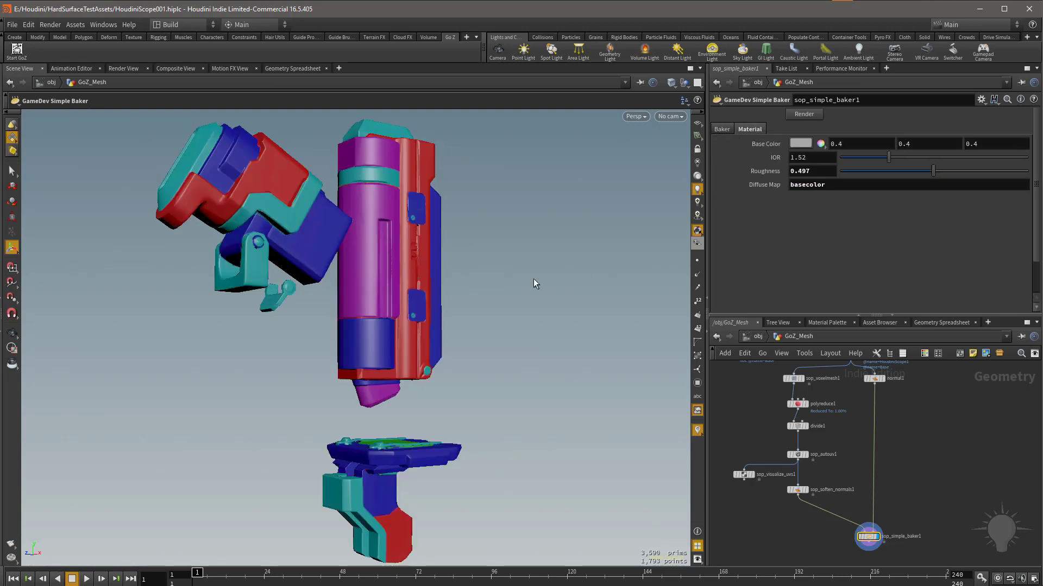
mouse_move(464, 293)
left_mouse_down("alt")
mouse_move(581, 288)
mouse_move(458, 296)
mouse_move(478, 293)
left_mouse_up("alt")
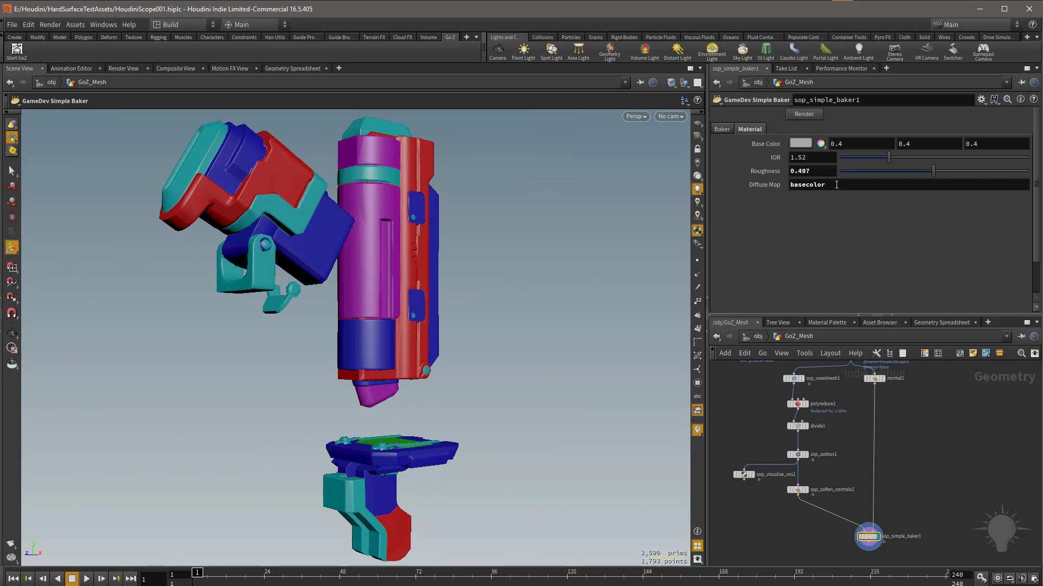
Step: Set the preview material's Diffuse Map back to ao
double_click(836, 184)
type("ao")
key("Return")
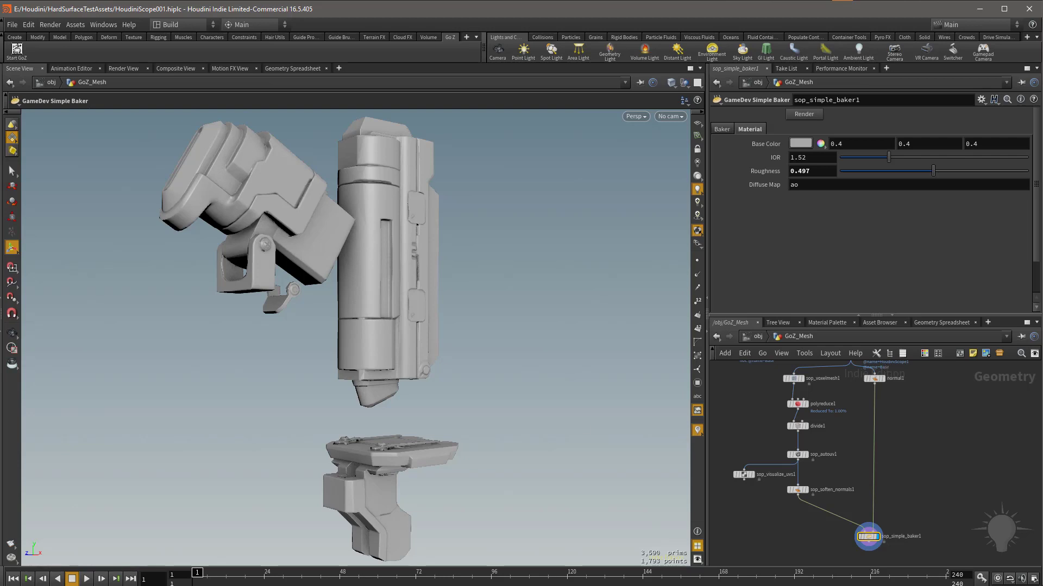
Step: Switch to File Explorer and check the baked TGA textures in the HardSurfaceTestAssets render folder
left_click_drag(530, 583, 291, 139)
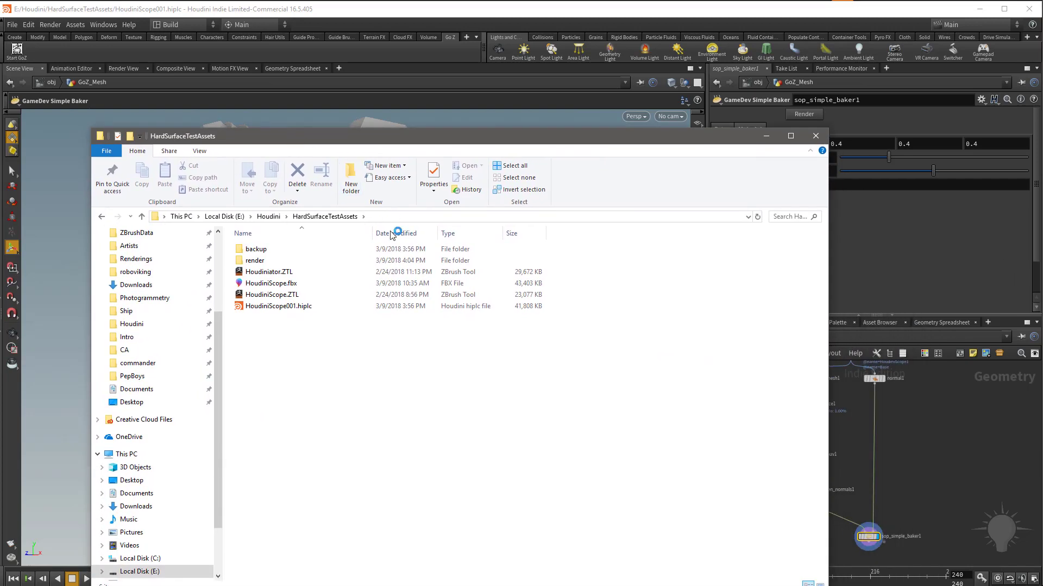
double_click(270, 265)
left_click_drag(480, 379, 249, 240)
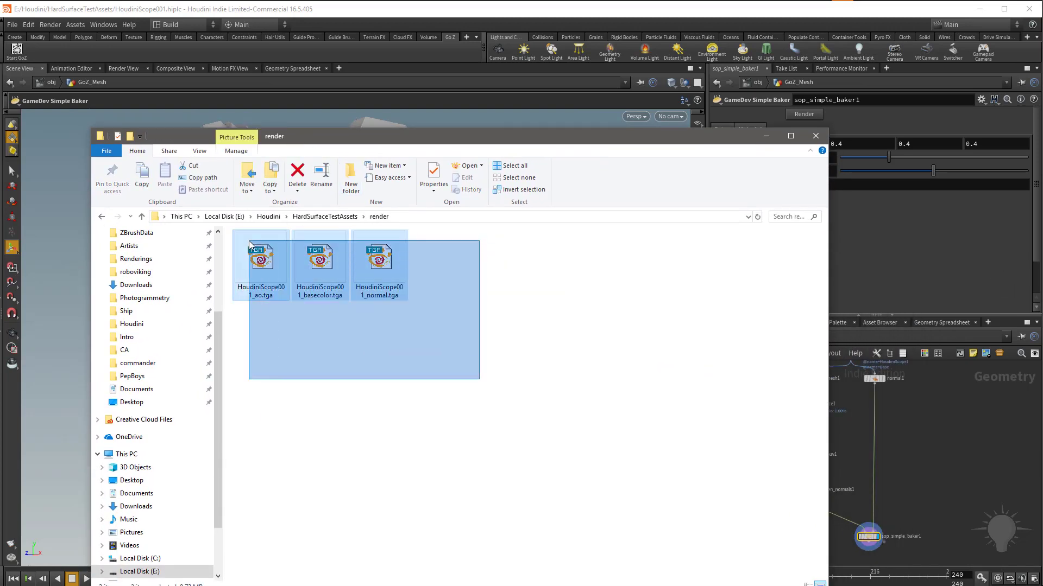
left_click(263, 283)
left_click(313, 260)
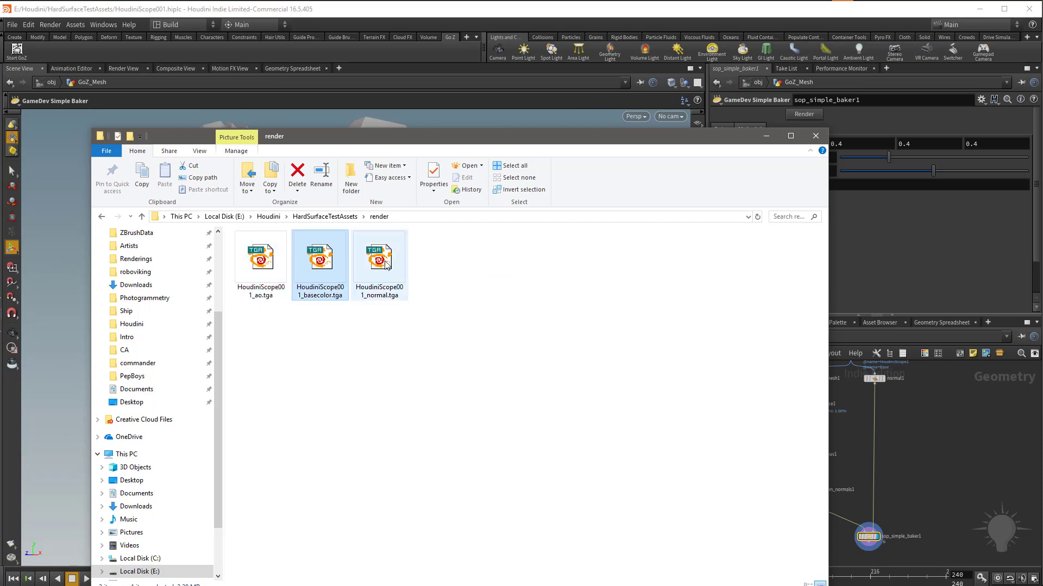
left_click(376, 258)
left_click_drag(446, 135, 446, 585)
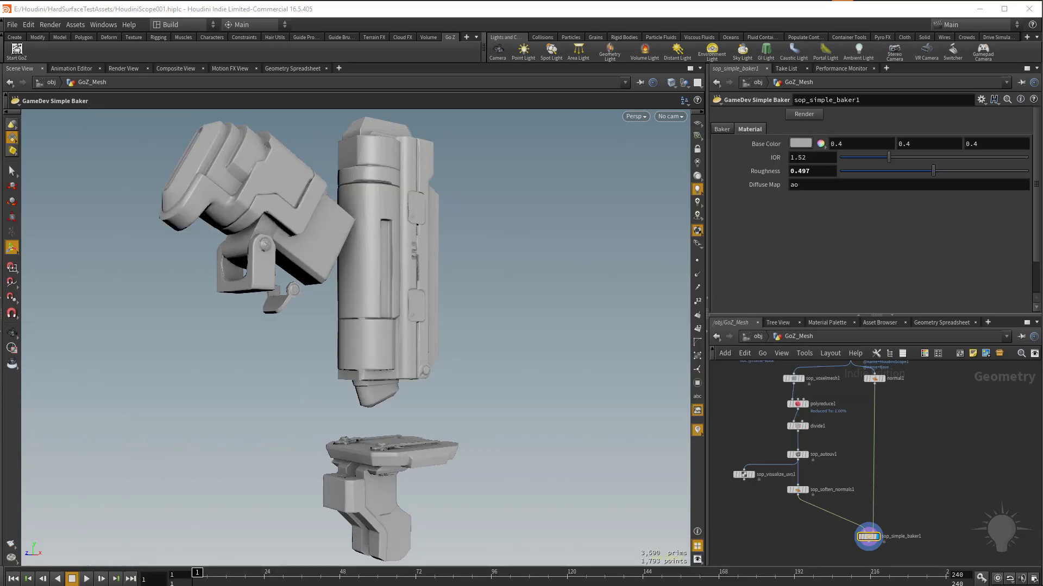
Step: Enable FBX export on the simple baker alongside the texture channels
left_click_drag(347, 282, 510, 274, "alt")
scroll(854, 451, "down", 3)
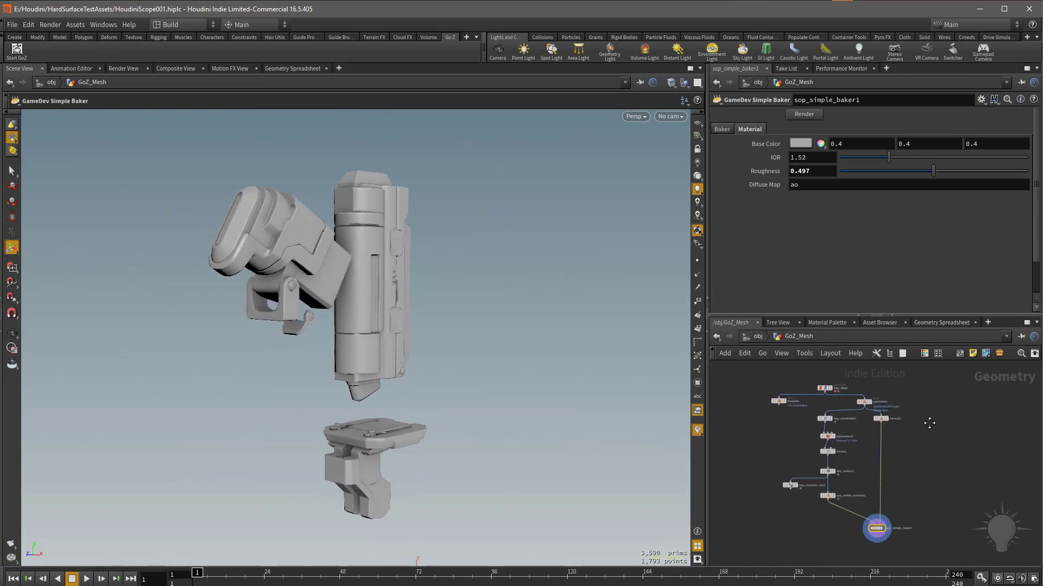
middle_click_drag(919, 428, 929, 423)
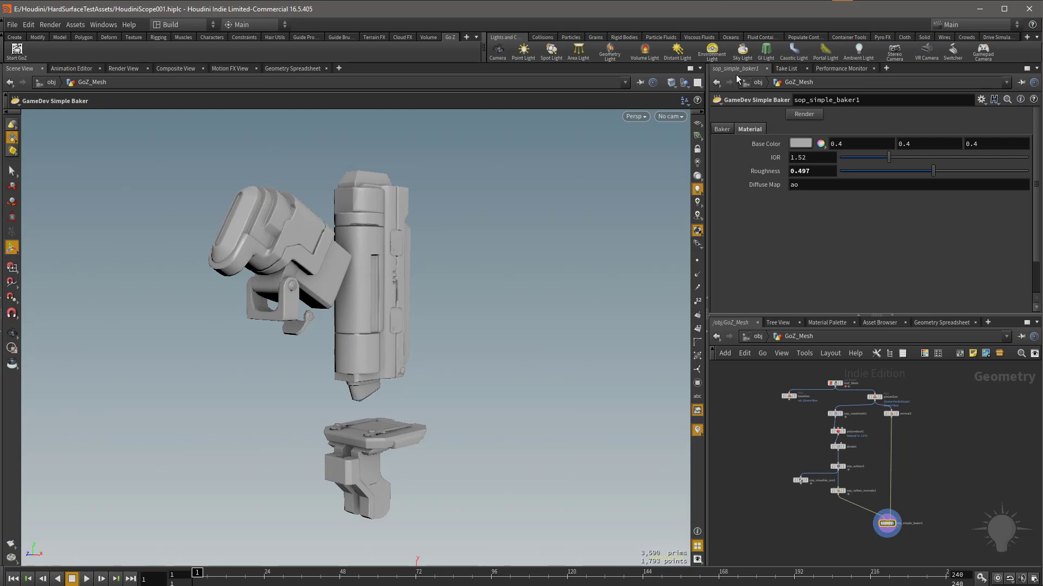
left_click(721, 130)
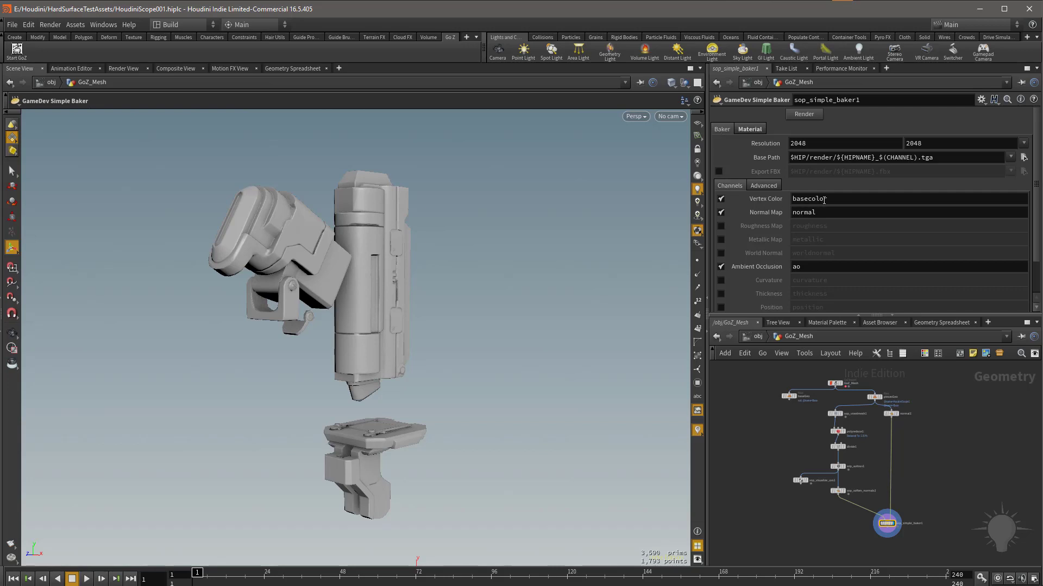
left_click(721, 172)
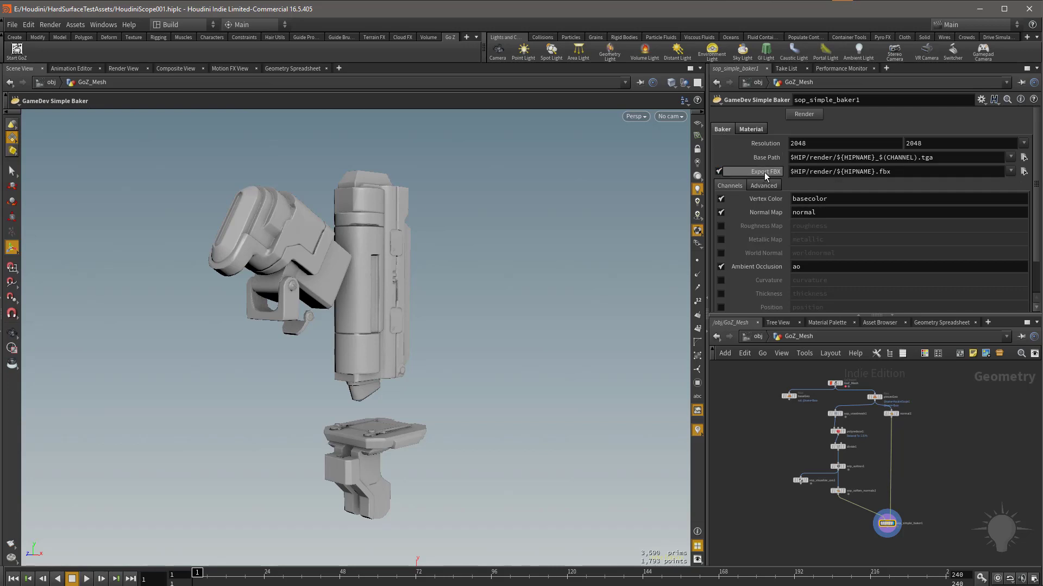